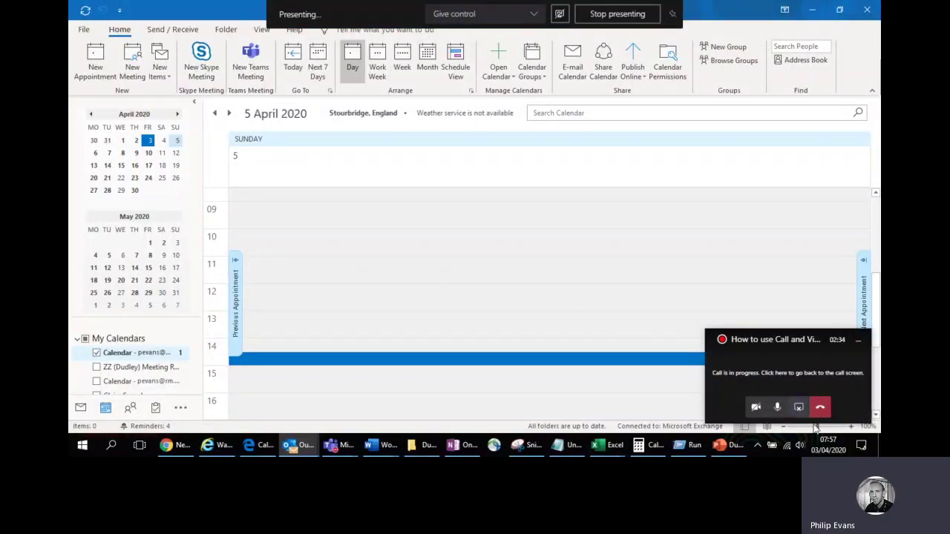
{"action": "left_click", "coordinate": [862, 445]}
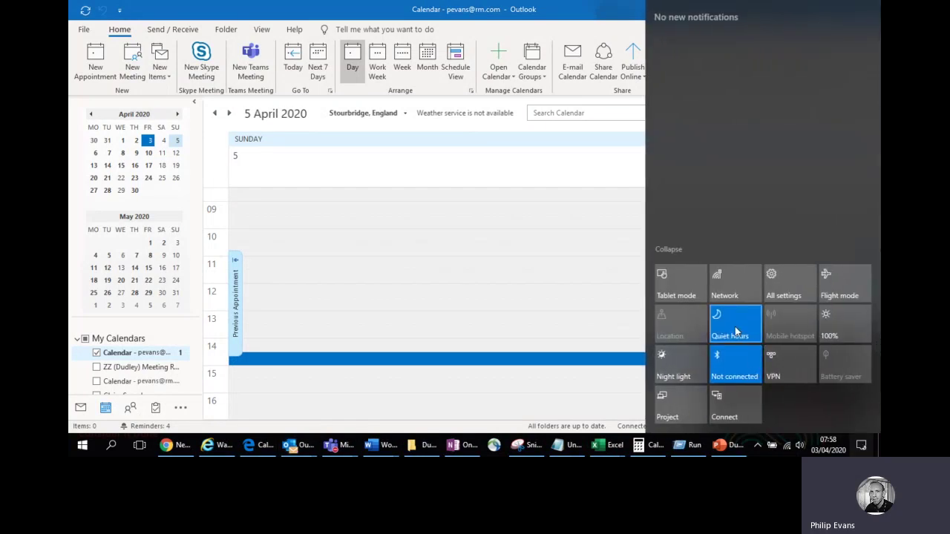
{"action": "left_click", "coordinate": [534, 314]}
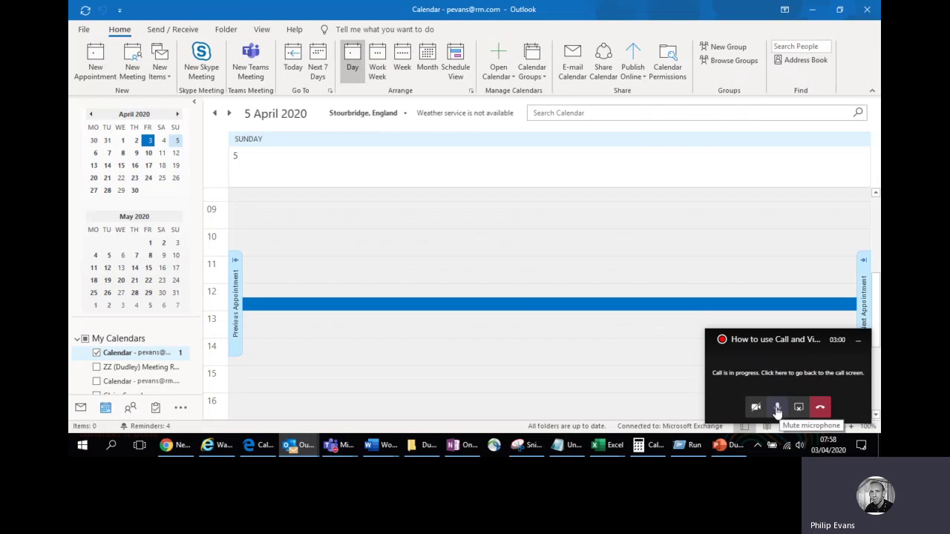
Use the 'Call is in progress' mini-window to bring the full Teams call screen over Outlook.
{"action": "left_click", "coordinate": [776, 372]}
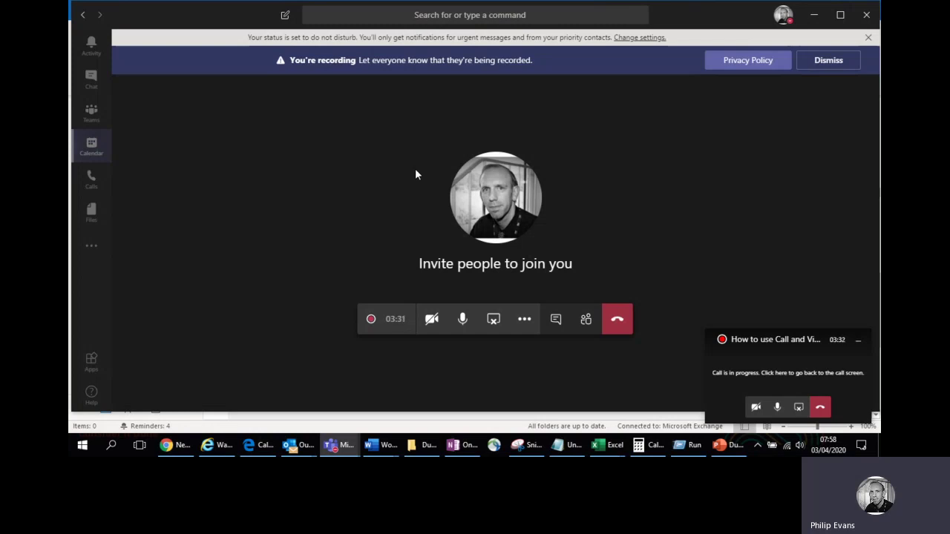
Show the meeting chat beside the call, with its join notice and 'Recording has started' message.
{"action": "left_click", "coordinate": [554, 319]}
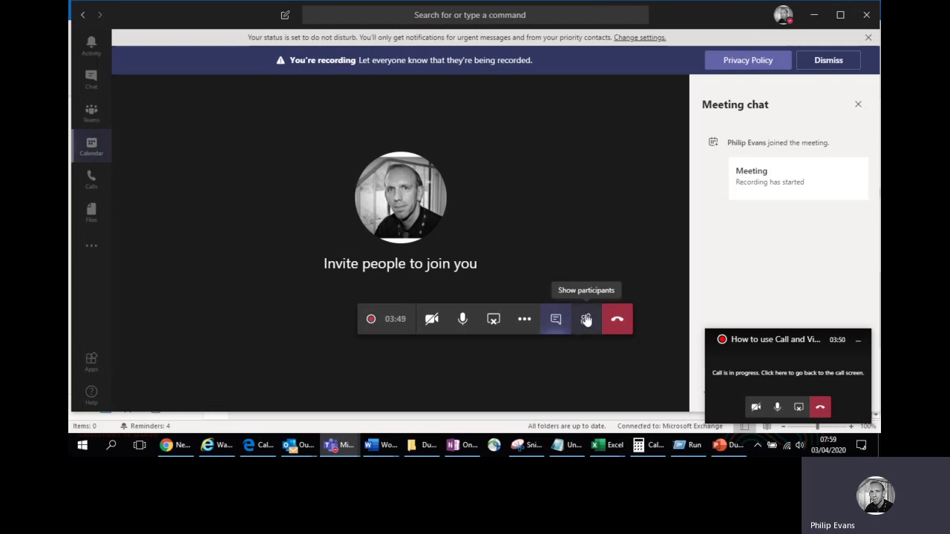
Show the People panel listing the organiser as the only participant, and dismiss the recording banner.
{"action": "left_click", "coordinate": [586, 319]}
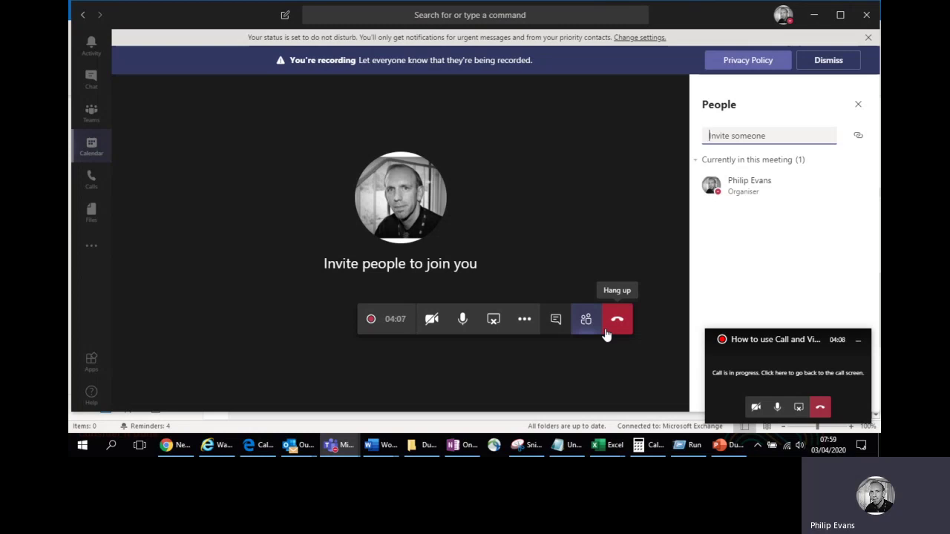
{"action": "left_click", "coordinate": [810, 63]}
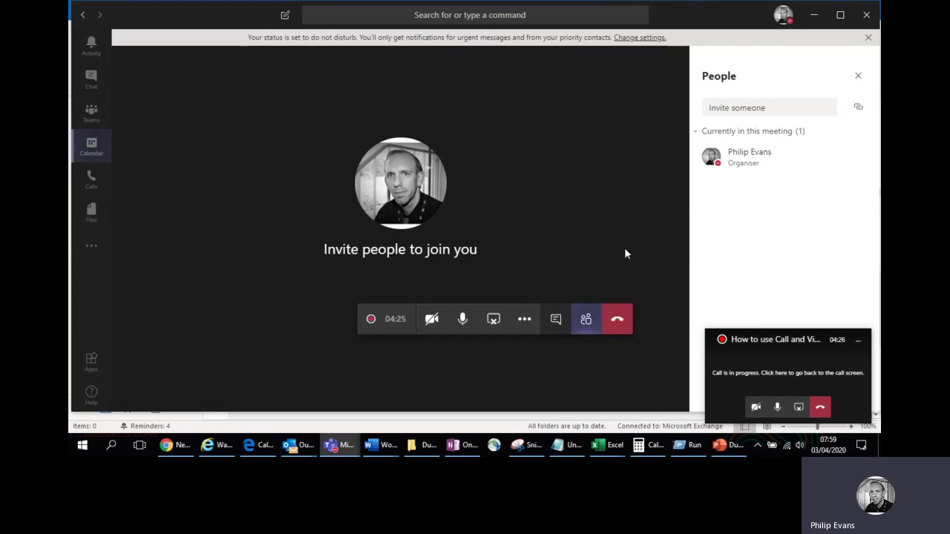
{"action": "mouse_move", "coordinate": [339, 446]}
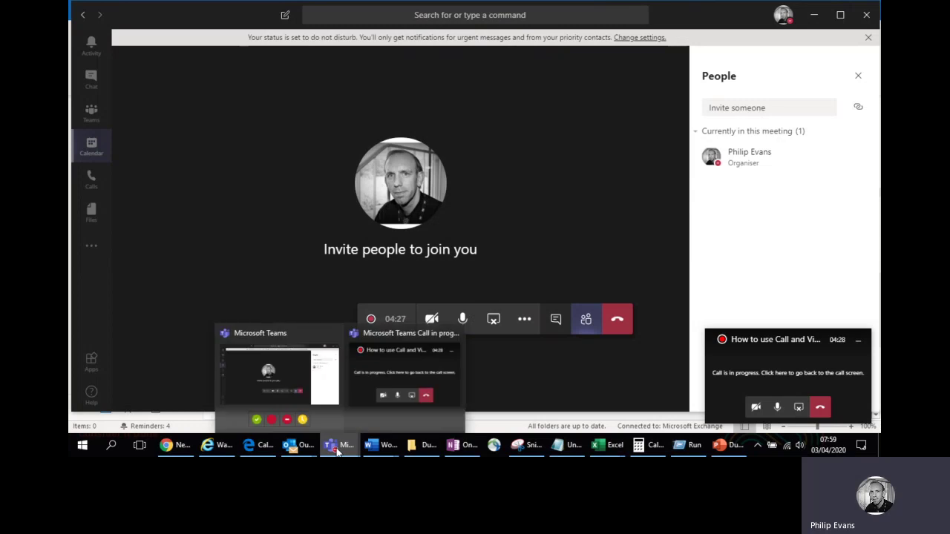
In the Teams calendar, move ahead to Sunday 5 April 2020 and drag out an 08:00–09:30 meeting.
{"action": "left_click", "coordinate": [85, 152]}
{"action": "left_click", "coordinate": [208, 95]}
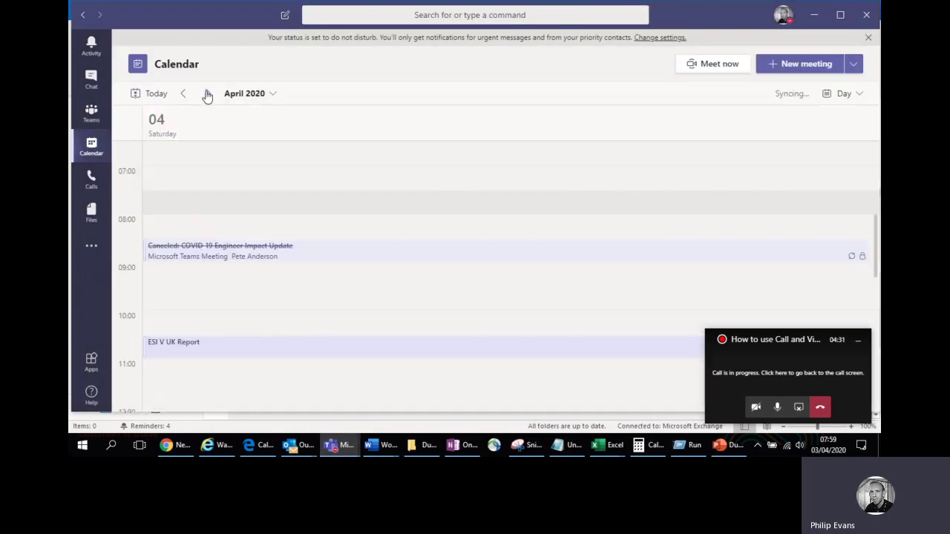
{"action": "left_click", "coordinate": [208, 95]}
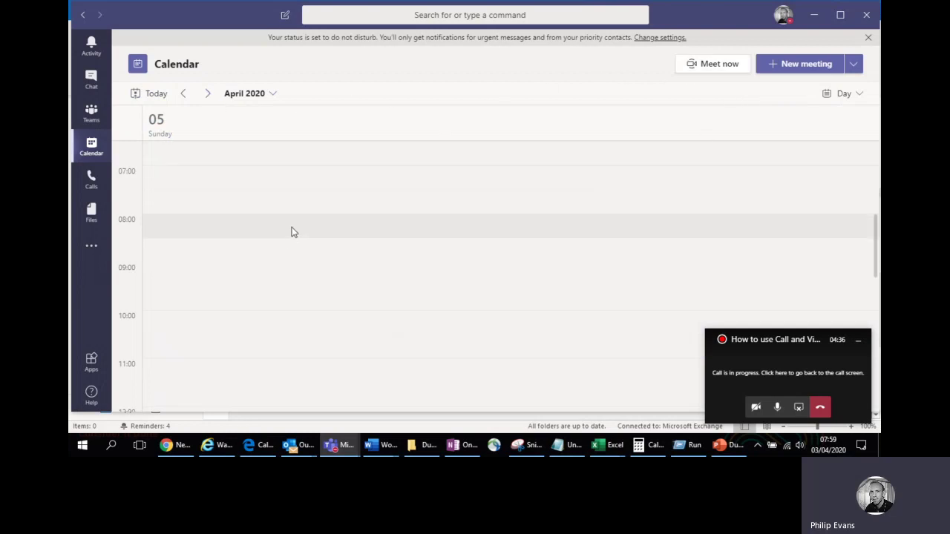
{"action": "left_click_drag", "start_coordinate": [290, 241], "coordinate": [290, 283]}
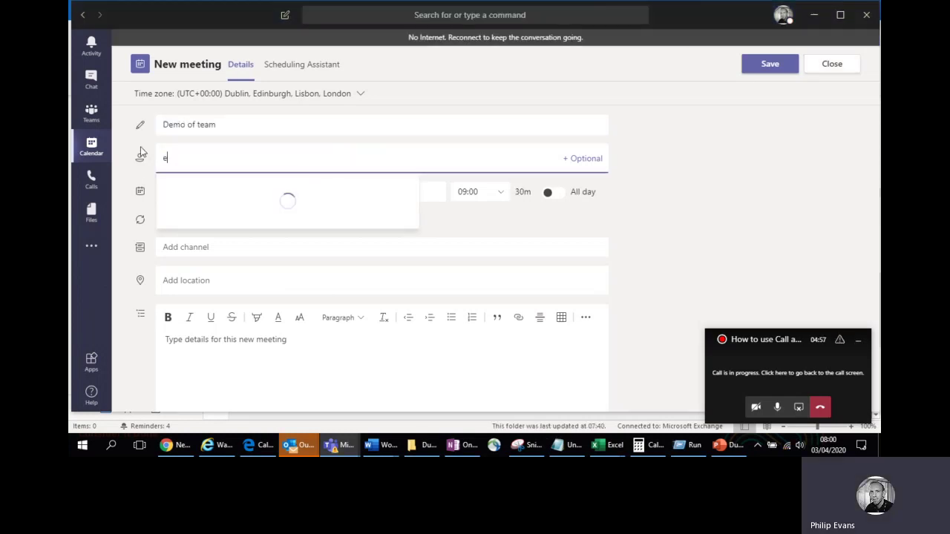
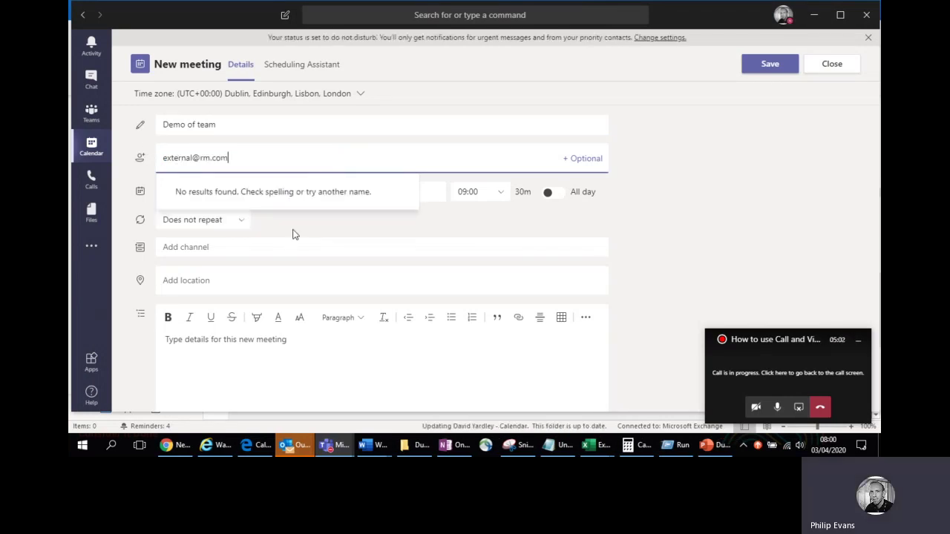
Enter the external attendee's e-mail address in the new meeting and choose to keep editing it.
{"action": "left_click", "coordinate": [256, 164]}
{"action": "type", "text": ":"}
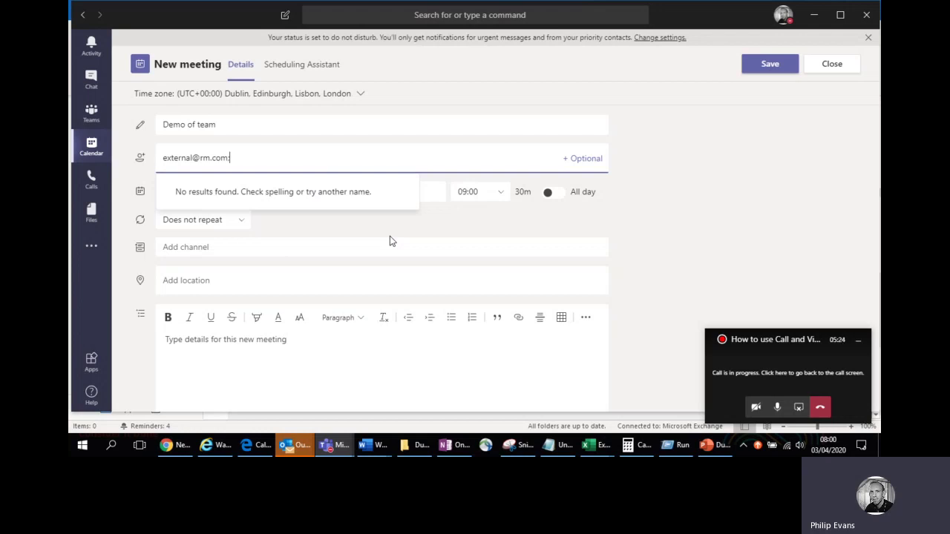
{"action": "left_click", "coordinate": [775, 380]}
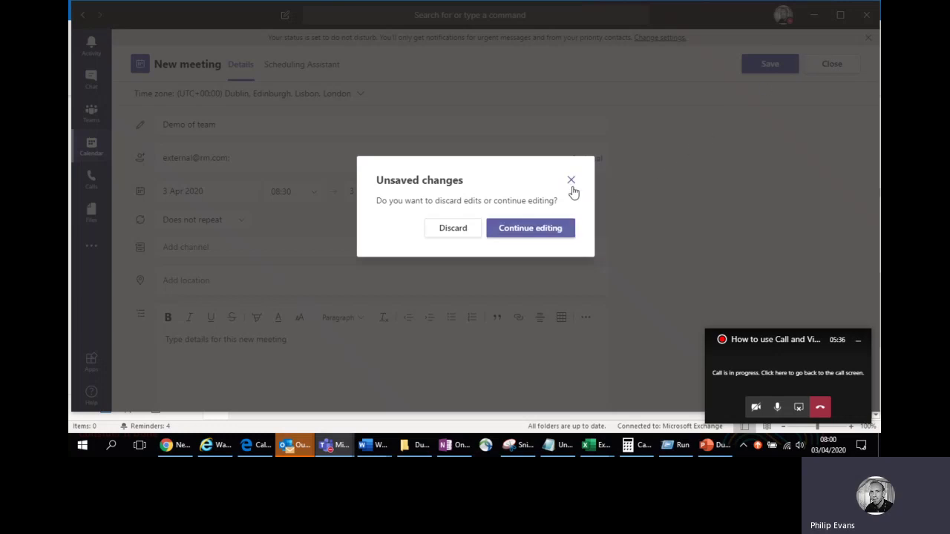
{"action": "left_click", "coordinate": [549, 231]}
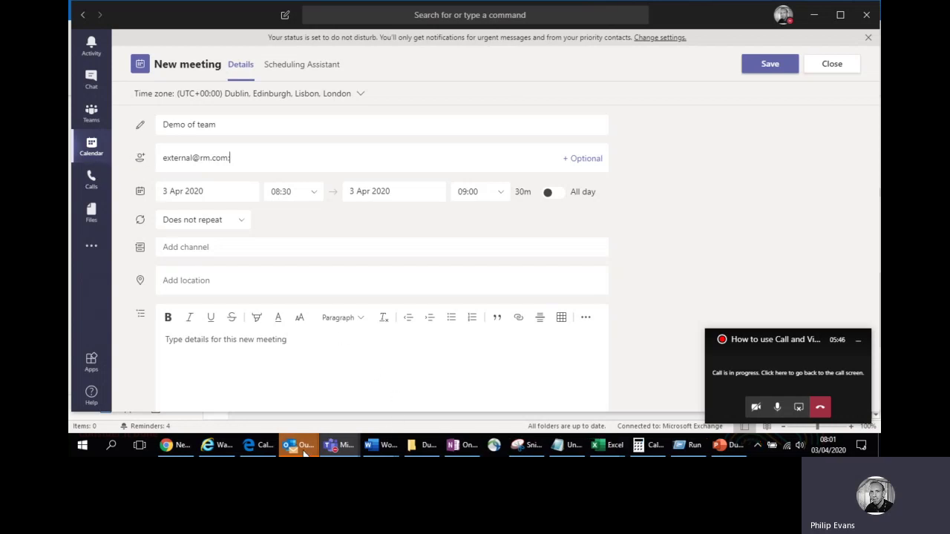
Bring the Outlook calendar forward and start a new appointment for Sunday 5 April, 12:30–13:00.
{"action": "mouse_move", "coordinate": [303, 452]}
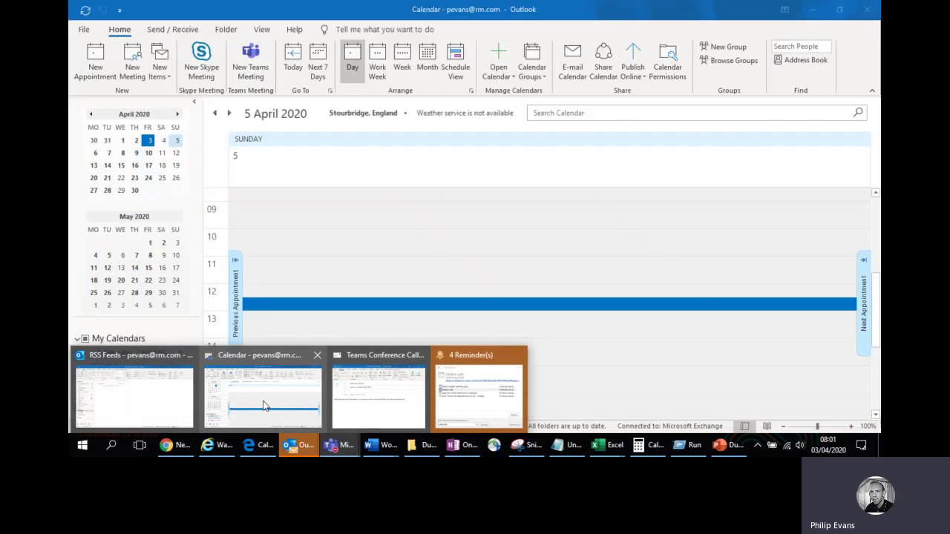
{"action": "left_click", "coordinate": [262, 406]}
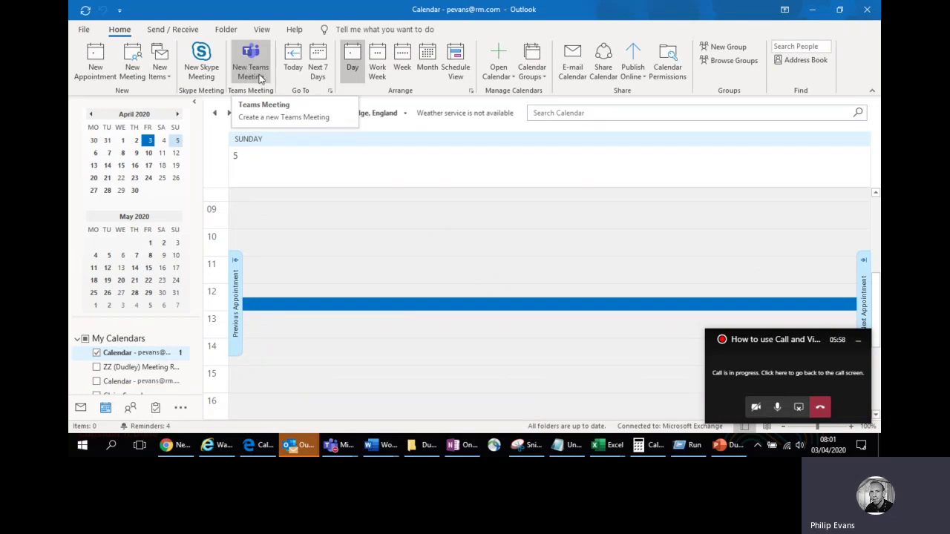
{"action": "left_click", "coordinate": [97, 61]}
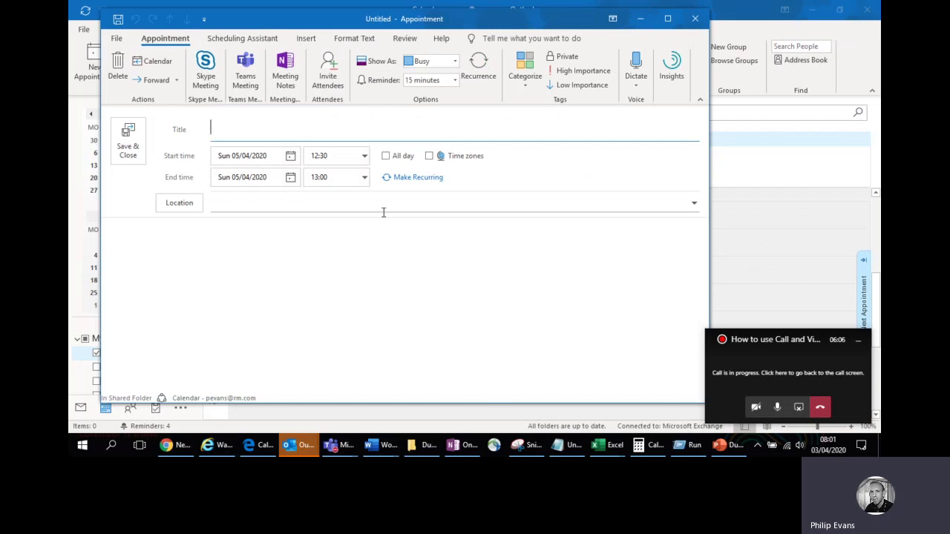
Make the Outlook appointment a Teams Meeting and title it 'Demo'.
{"action": "left_click", "coordinate": [249, 78]}
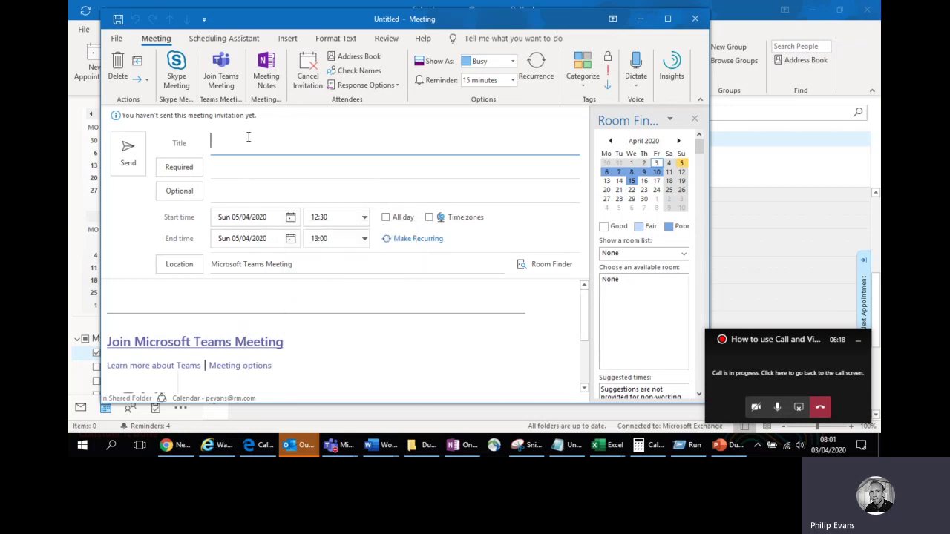
{"action": "type", "text": "Demo"}
Bring back the Teams New meeting form, close it and discard the unsaved meeting.
{"action": "left_click", "coordinate": [754, 362]}
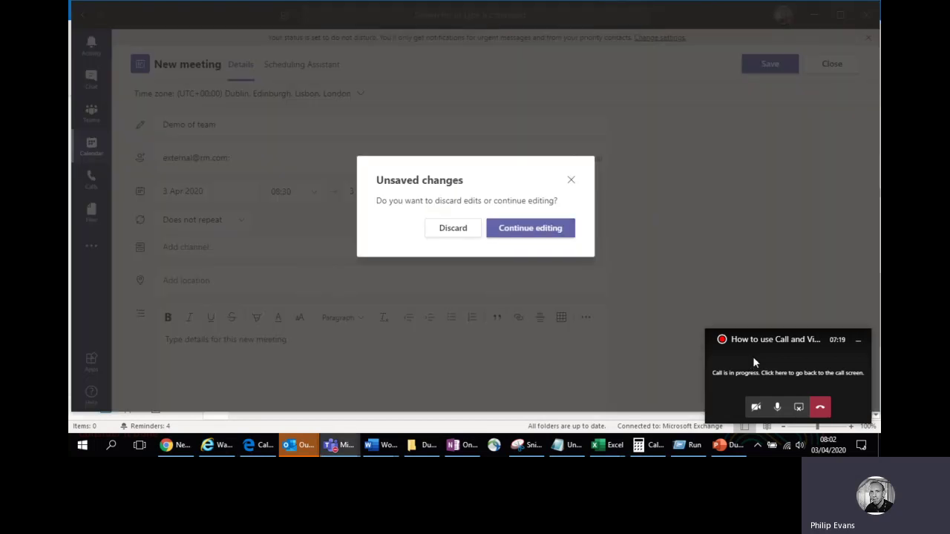
{"action": "left_click", "coordinate": [571, 180]}
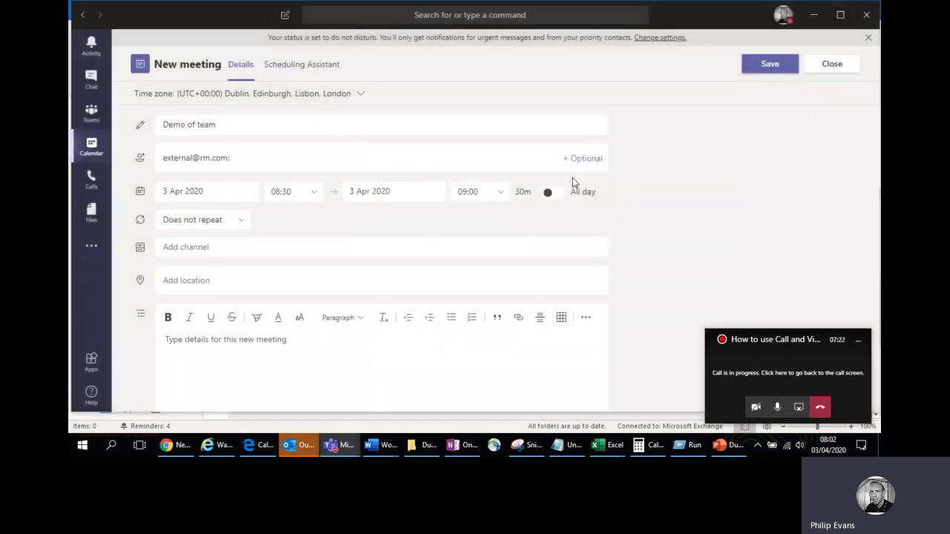
{"action": "left_click", "coordinate": [819, 72]}
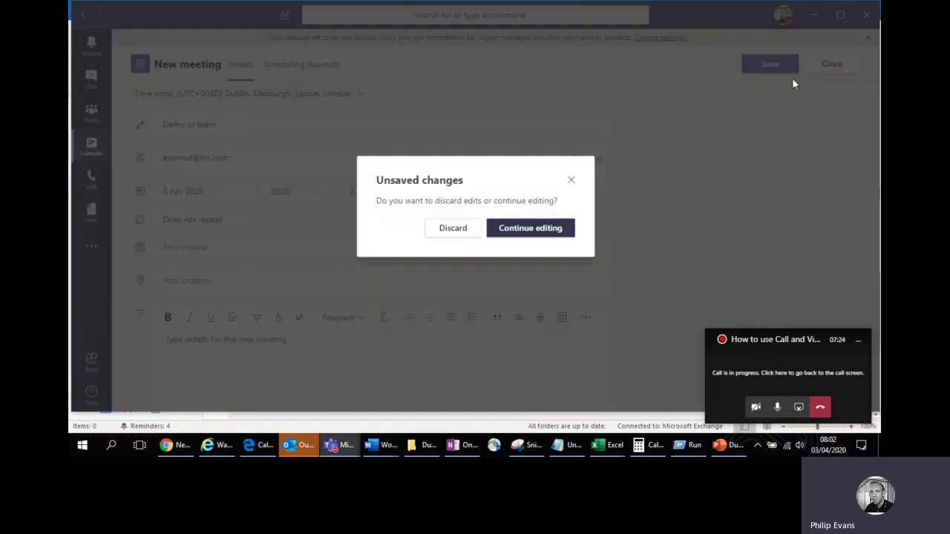
{"action": "left_click", "coordinate": [460, 234]}
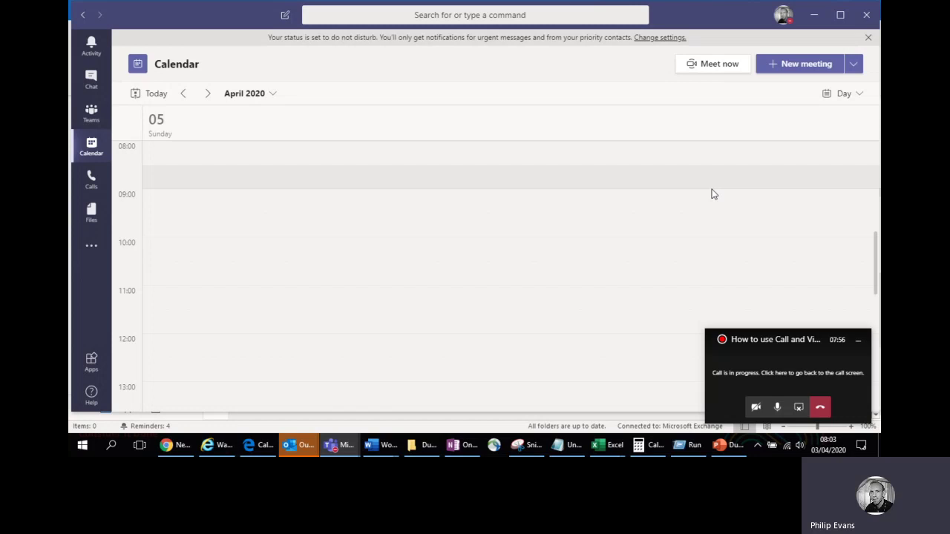
Switch from the Teams calendar back to the running call and open its More actions menu.
{"action": "left_click", "coordinate": [789, 371]}
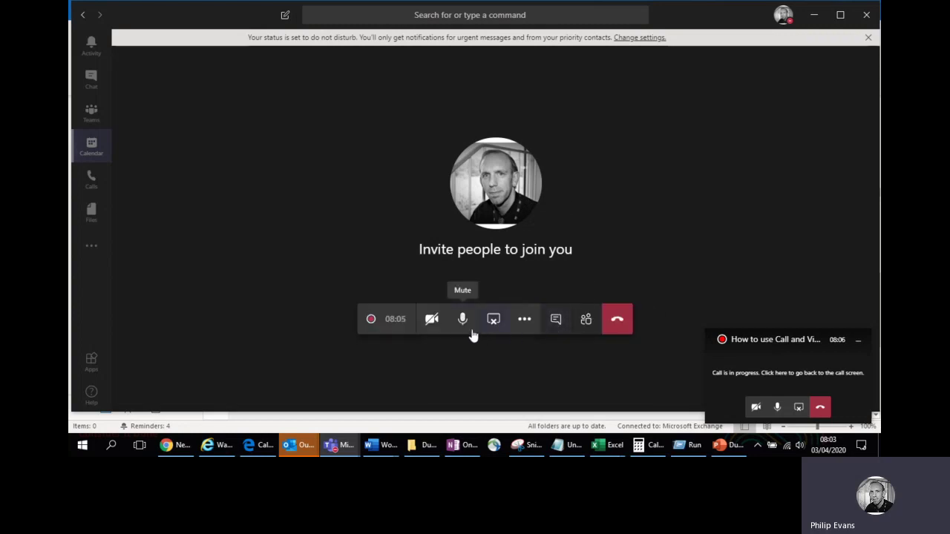
{"action": "left_click", "coordinate": [524, 321]}
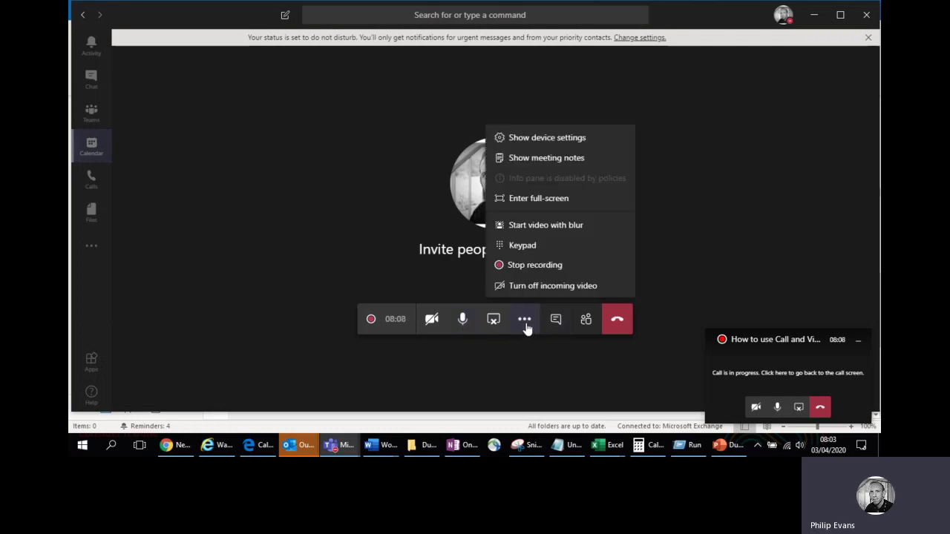
Open Device settings, keep Plantronics C320-M as the audio device, and close the panel.
{"action": "left_click", "coordinate": [522, 138]}
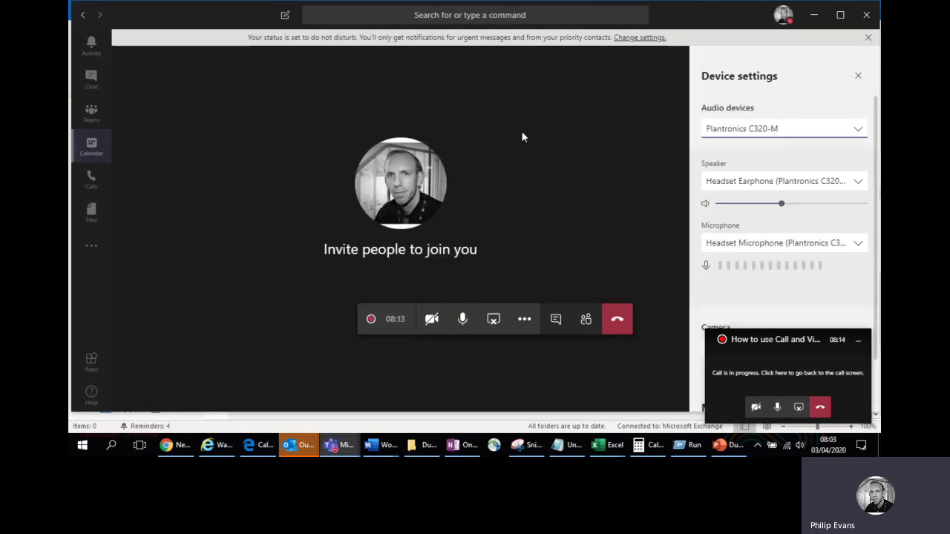
{"action": "left_click", "coordinate": [733, 132]}
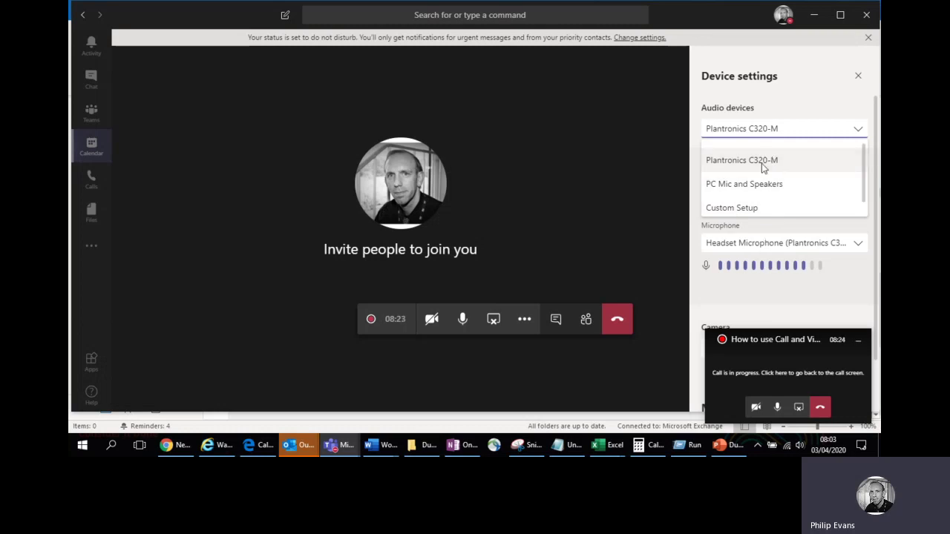
{"action": "left_click", "coordinate": [799, 128]}
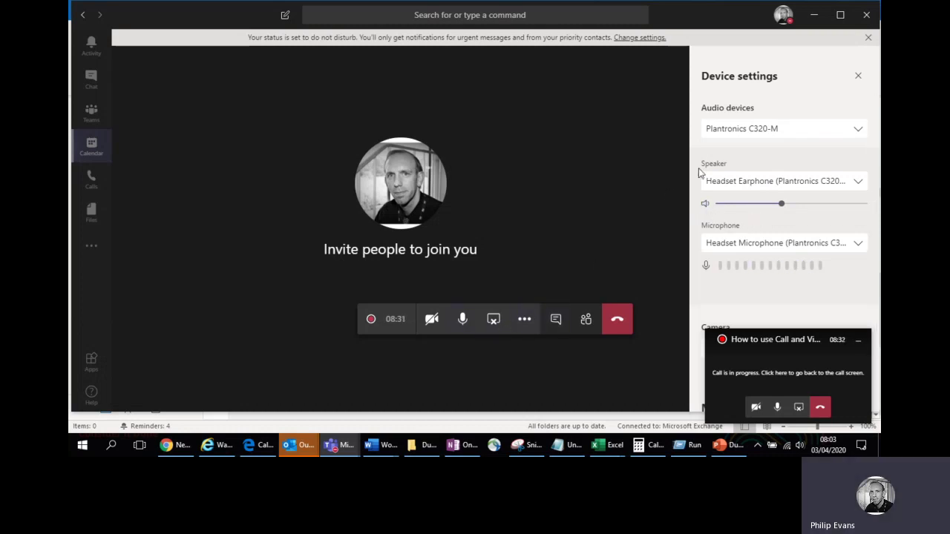
{"action": "left_click", "coordinate": [857, 76]}
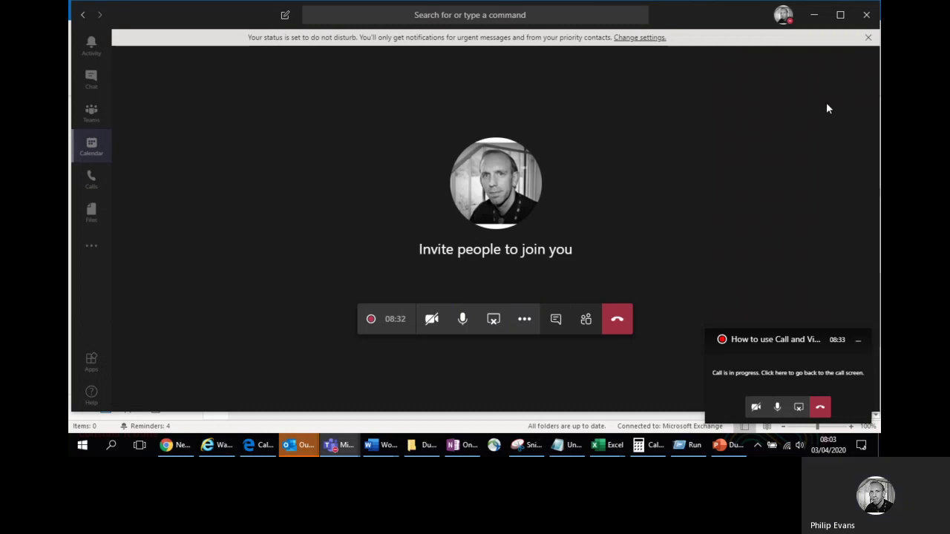
Open the empty Meeting notes panel beside the call from the More actions menu.
{"action": "left_click", "coordinate": [525, 317]}
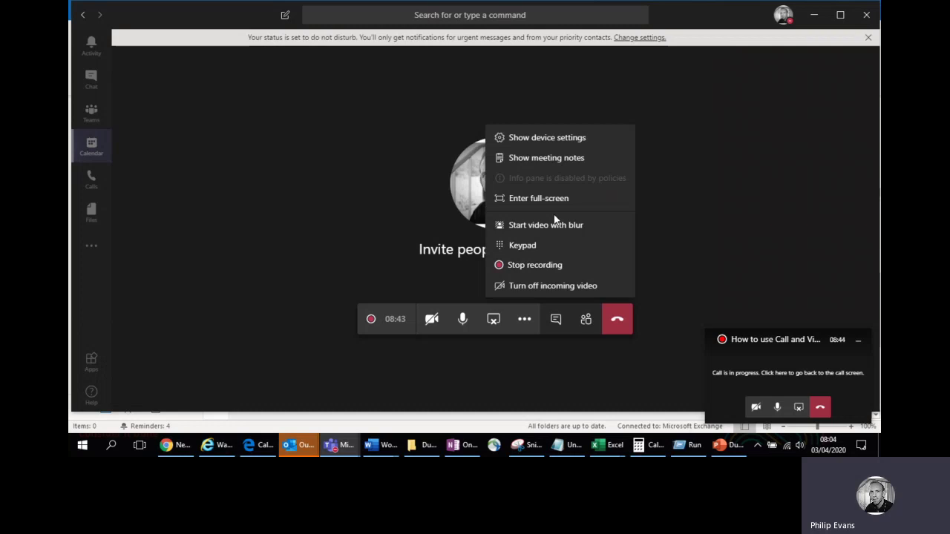
{"action": "left_click", "coordinate": [562, 162]}
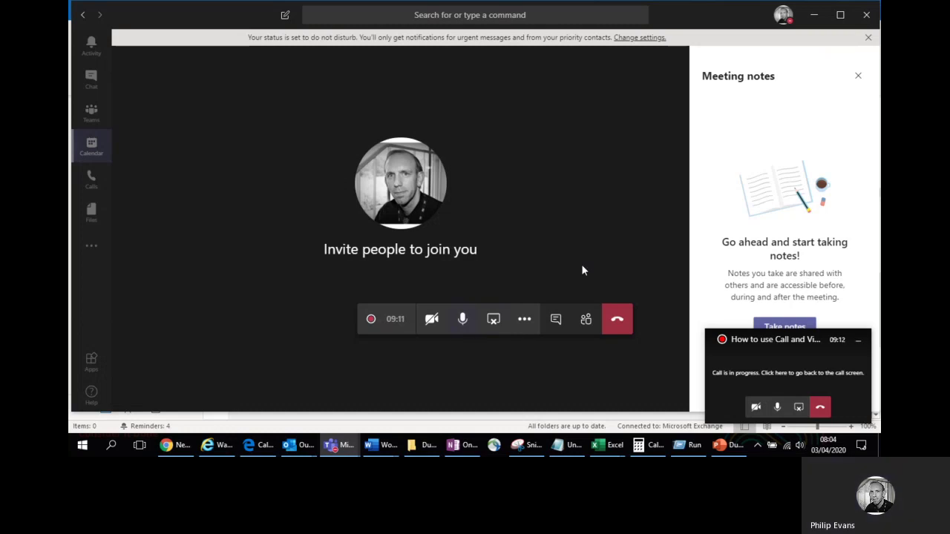
Open the call toolbar's More actions menu to reveal options like background blur.
{"action": "left_click", "coordinate": [531, 319]}
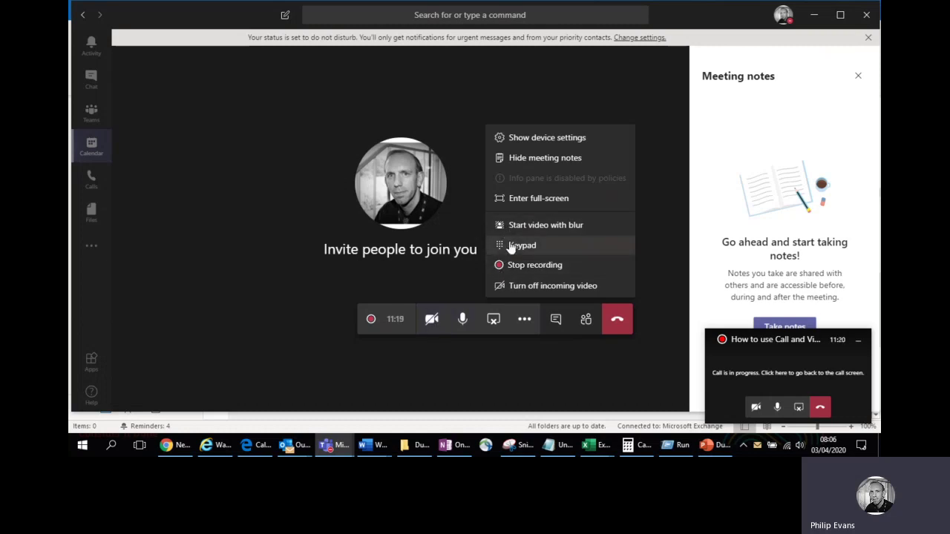
Turn the camera on with background blur applied, then switch the video back off.
{"action": "left_click", "coordinate": [438, 319]}
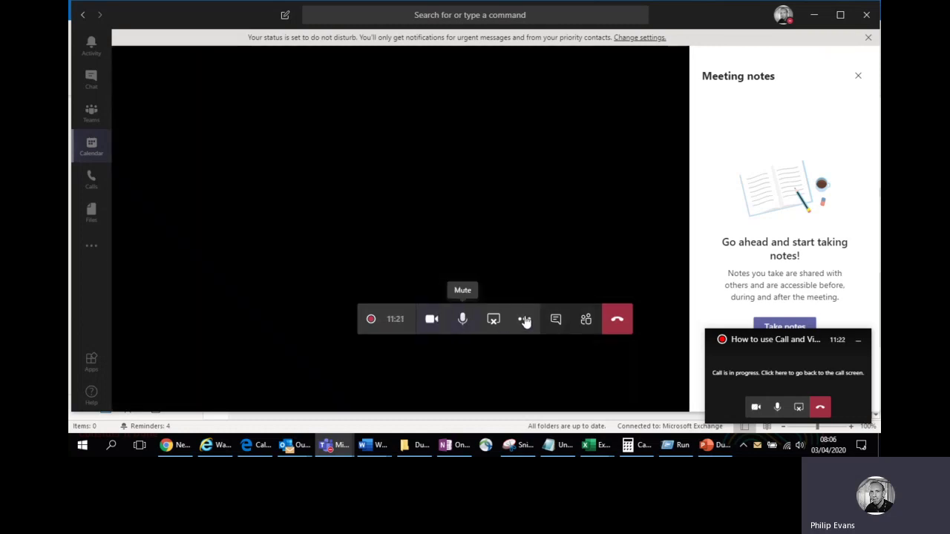
{"action": "left_click", "coordinate": [524, 319]}
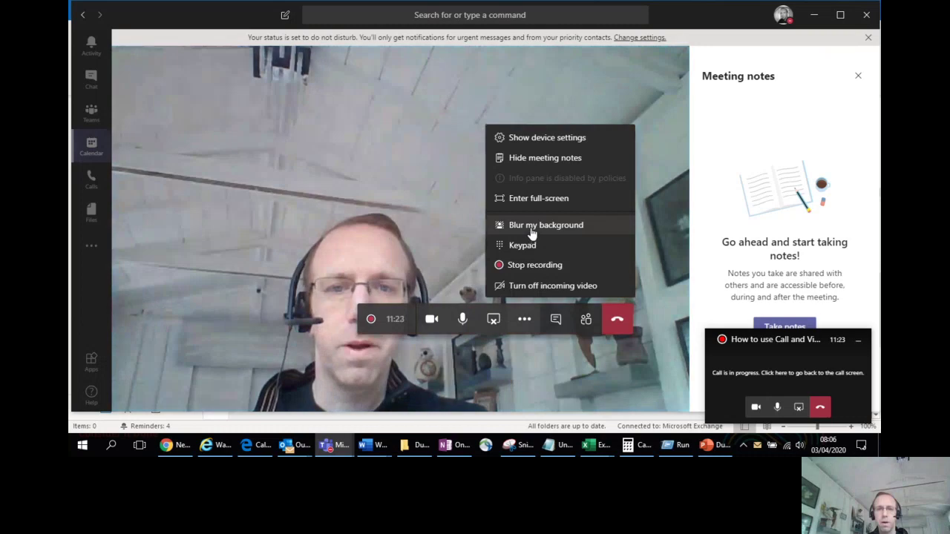
{"action": "left_click", "coordinate": [530, 226]}
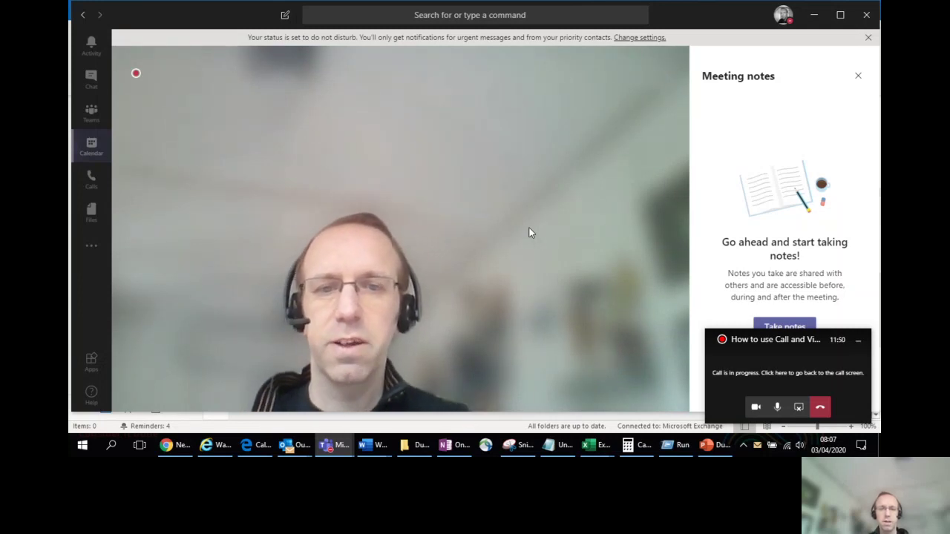
{"action": "left_click", "coordinate": [525, 320]}
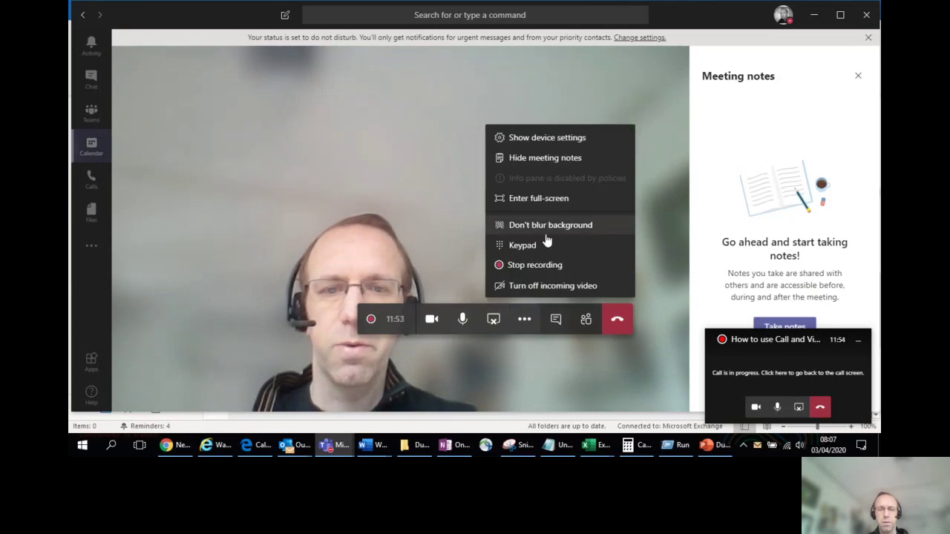
{"action": "left_click", "coordinate": [431, 320]}
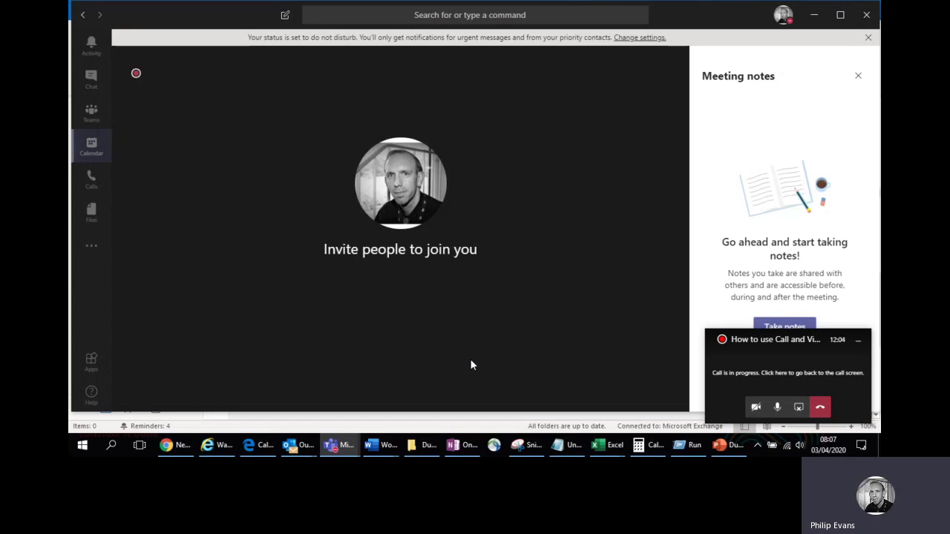
Open More actions, then minimise the compact floating call window, leaving only the full call screen.
{"action": "mouse_move", "coordinate": [462, 323]}
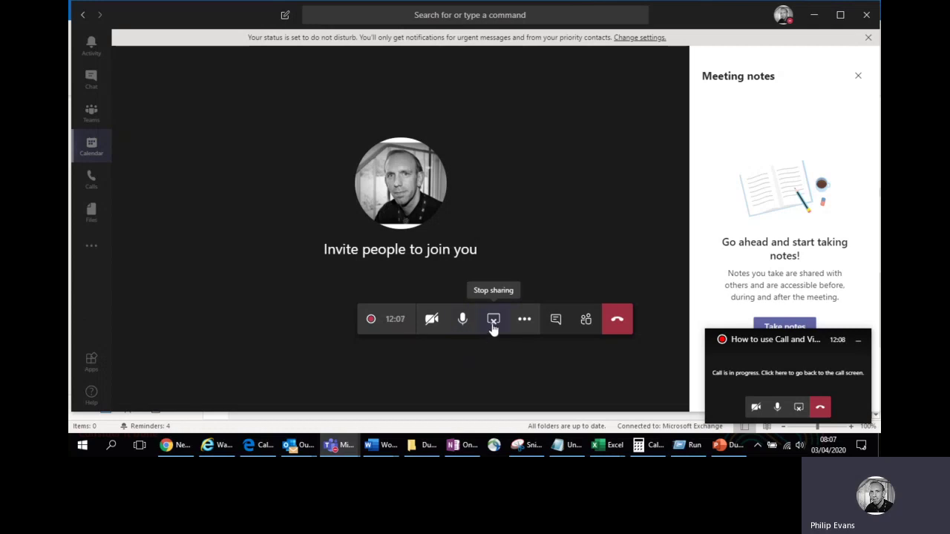
{"action": "left_click", "coordinate": [523, 322]}
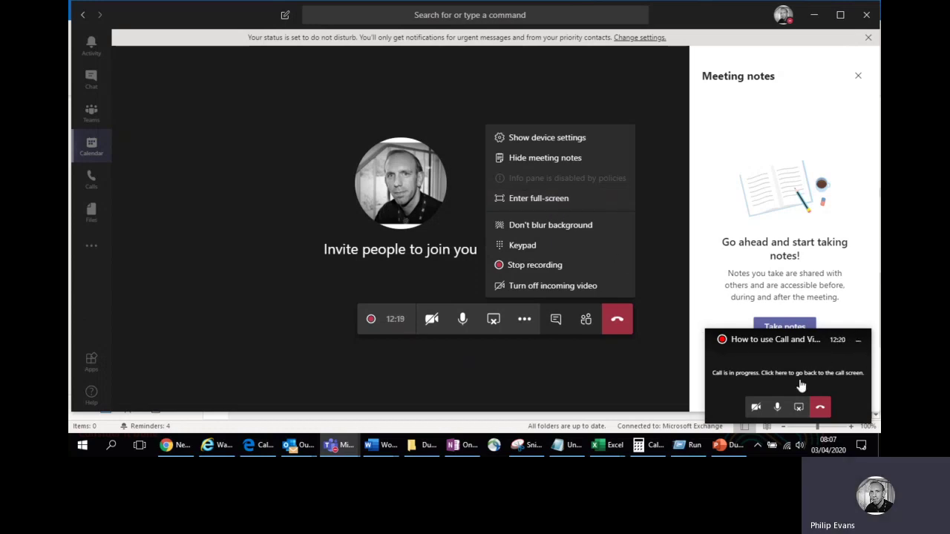
{"action": "left_click", "coordinate": [858, 345]}
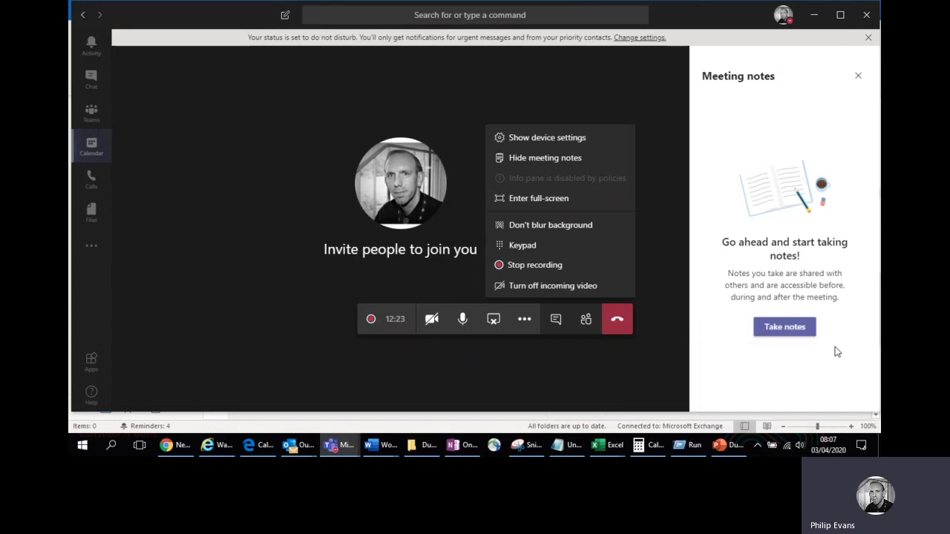